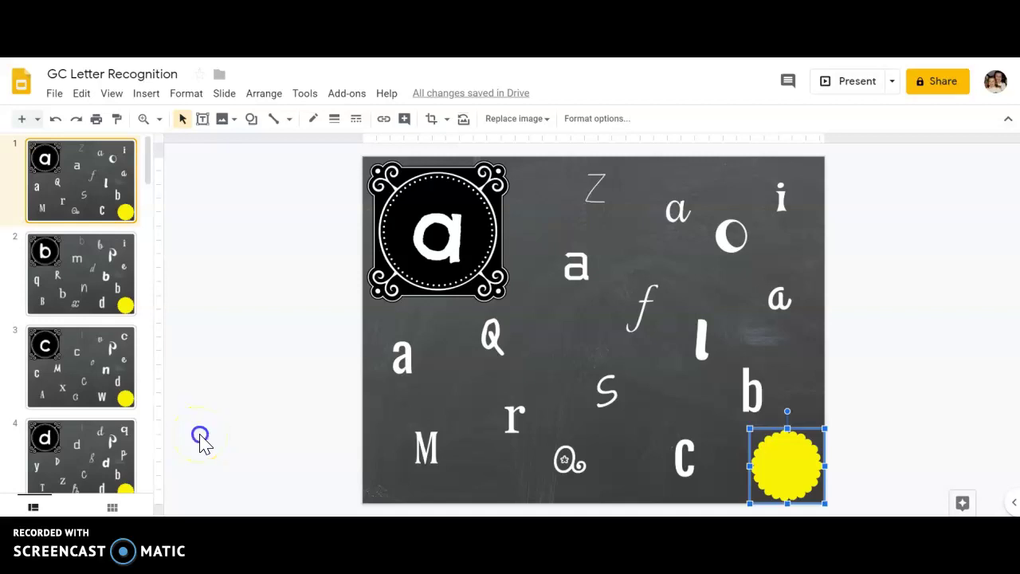
pyautogui.click(201, 436)
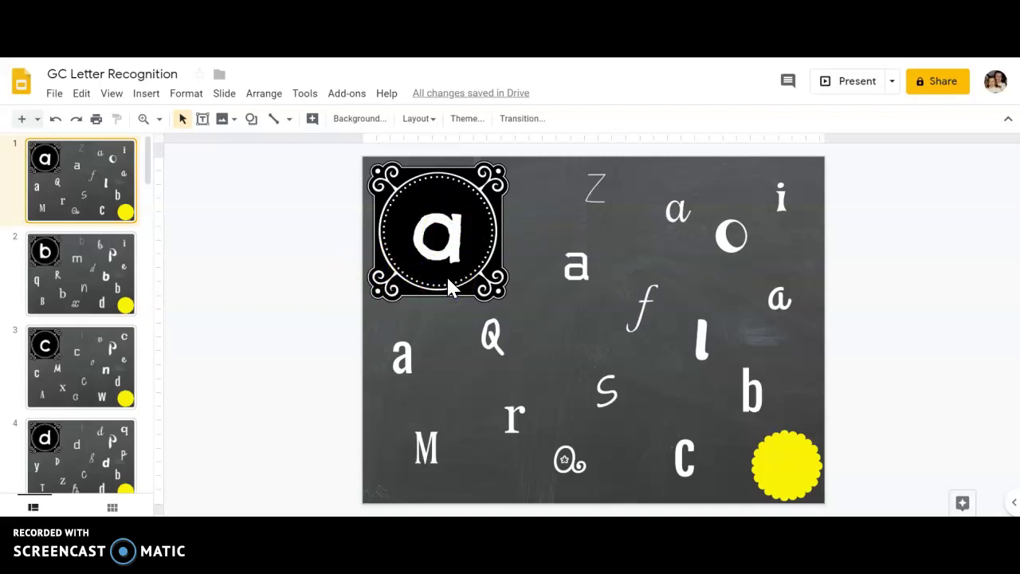
pyautogui.click(443, 254)
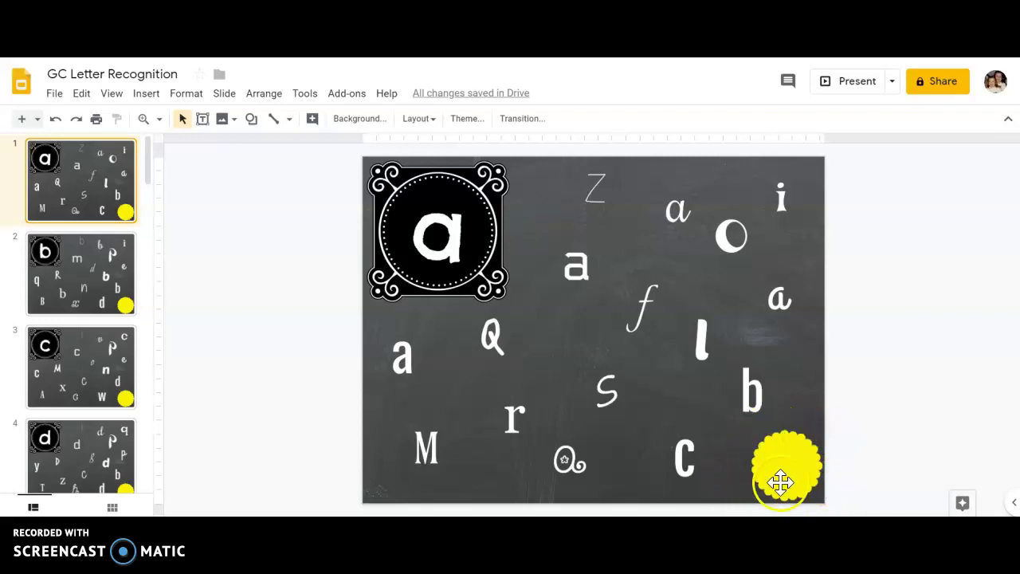
pyautogui.click(802, 474)
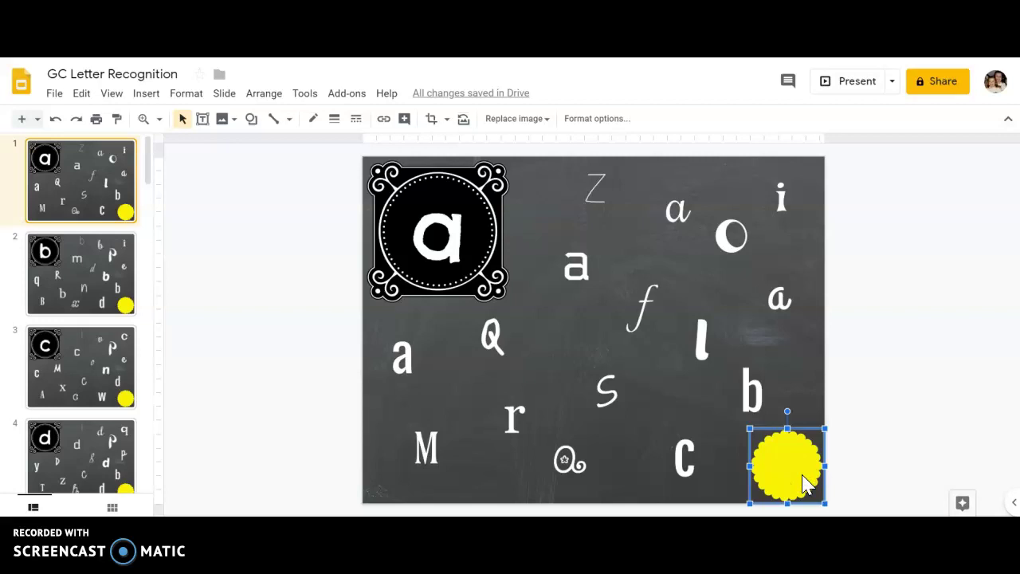
pyautogui.click(843, 415)
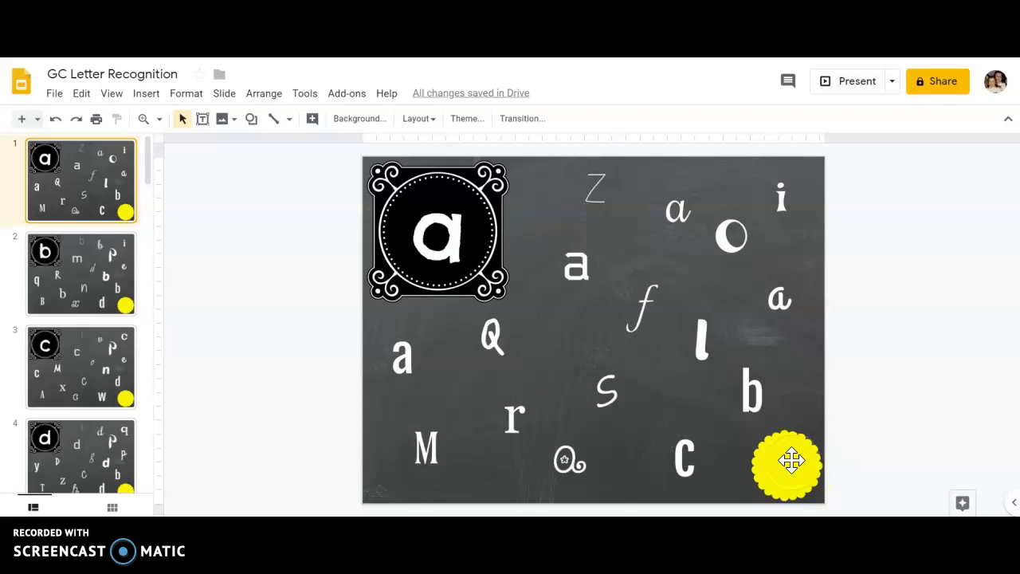
# Step: Move a yellow circle from the stack onto each of the five scattered letters a on slide 1
pyautogui.moveTo(790, 461); pyautogui.dragTo(785, 297)
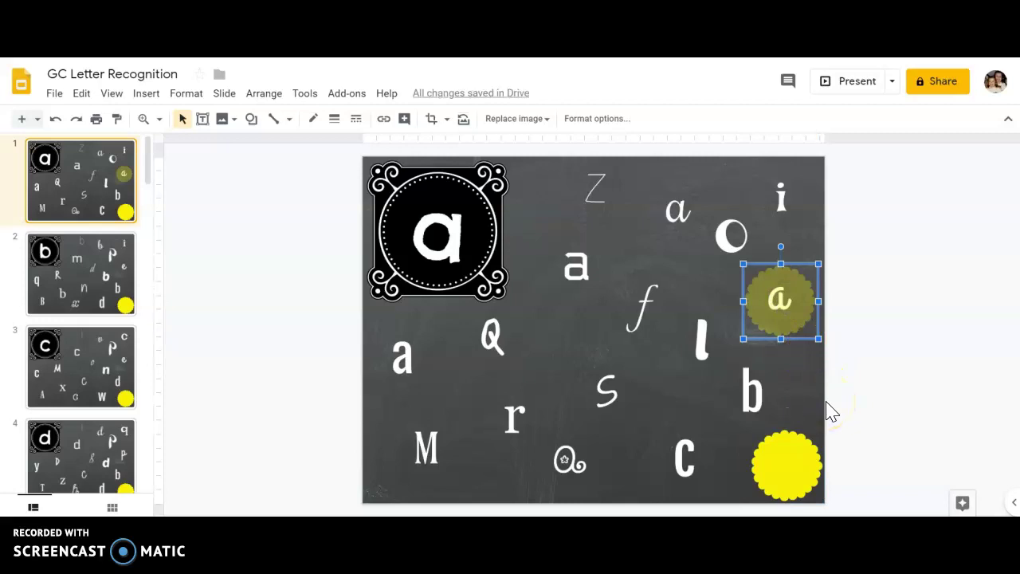
pyautogui.click(788, 454)
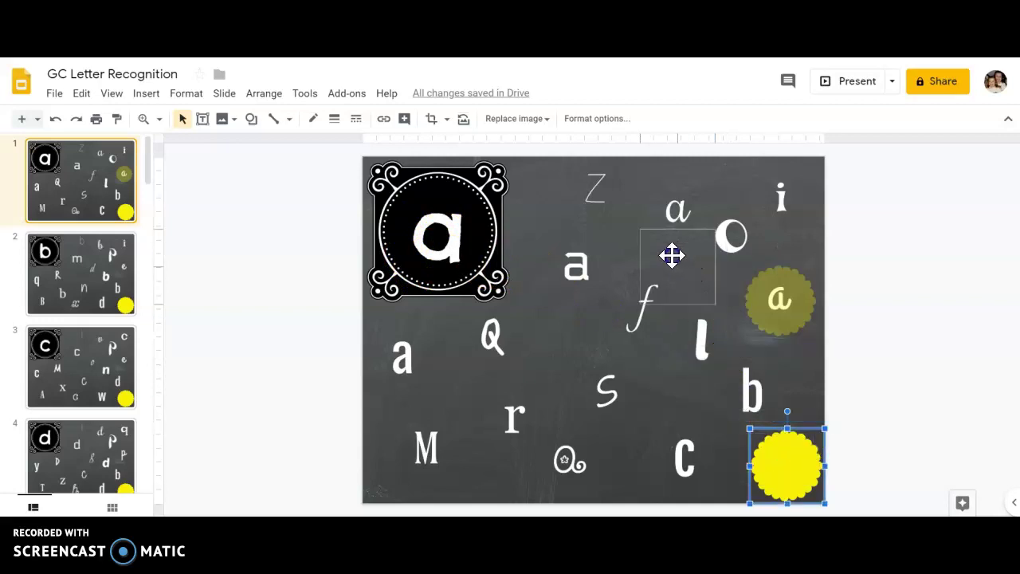
pyautogui.click(574, 255)
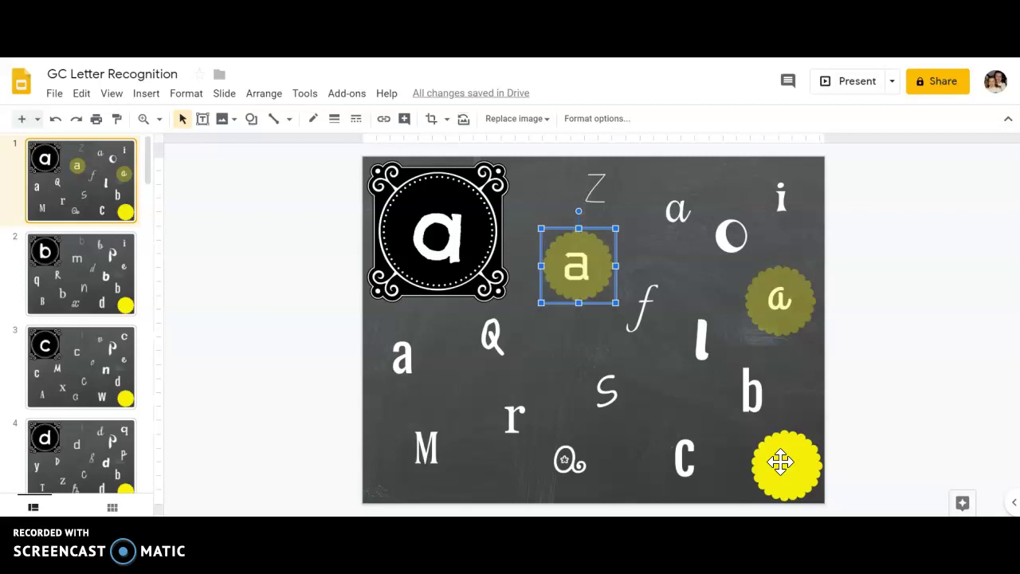
pyautogui.moveTo(781, 462); pyautogui.dragTo(671, 204)
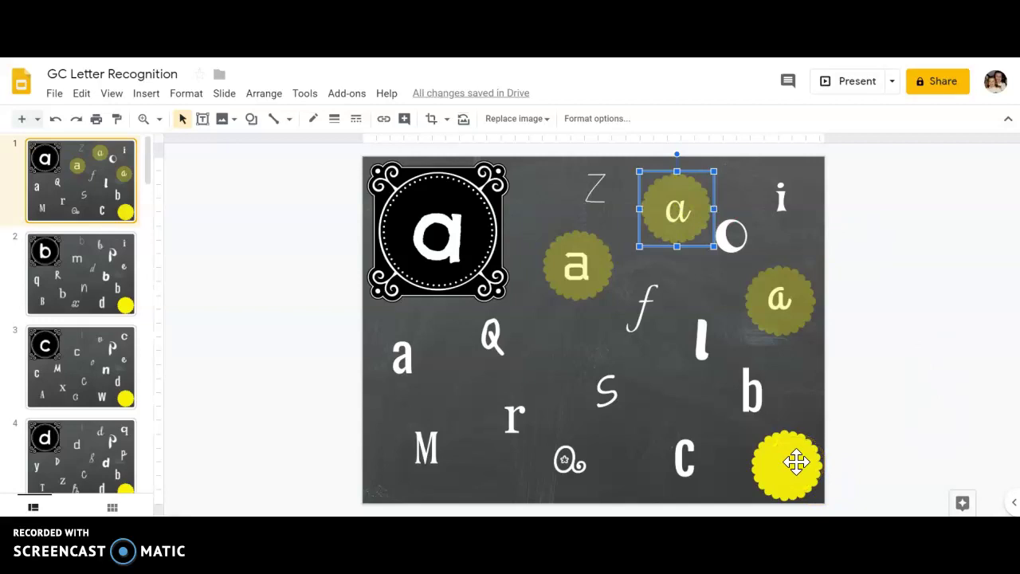
pyautogui.click(796, 461)
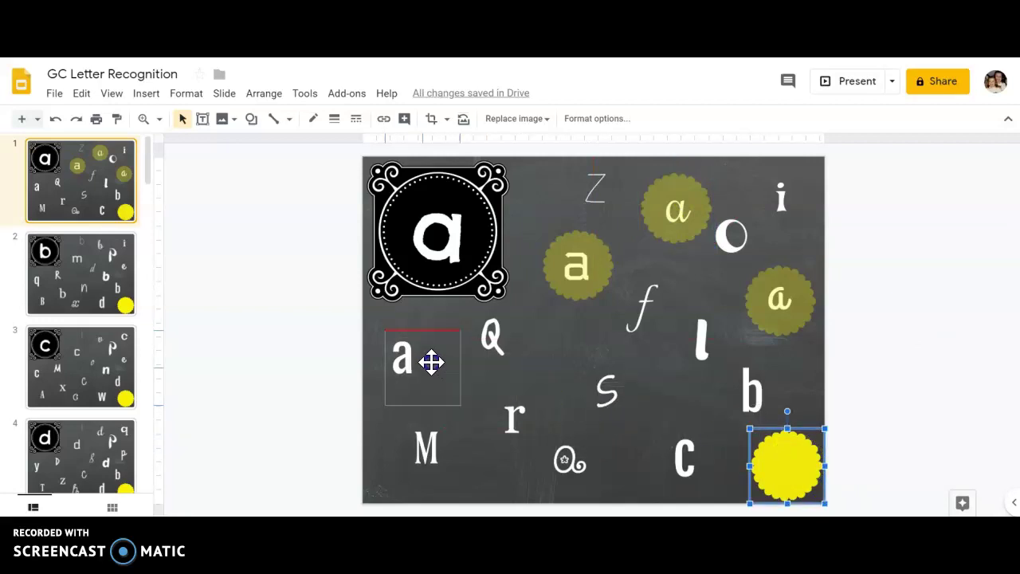
pyautogui.moveTo(431, 363); pyautogui.dragTo(414, 358)
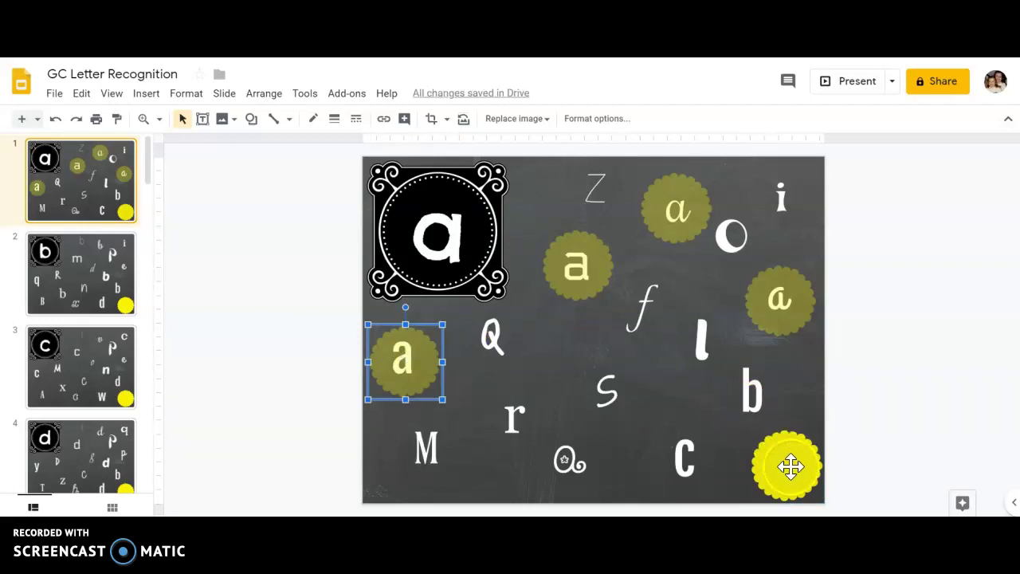
pyautogui.moveTo(791, 466); pyautogui.dragTo(566, 459)
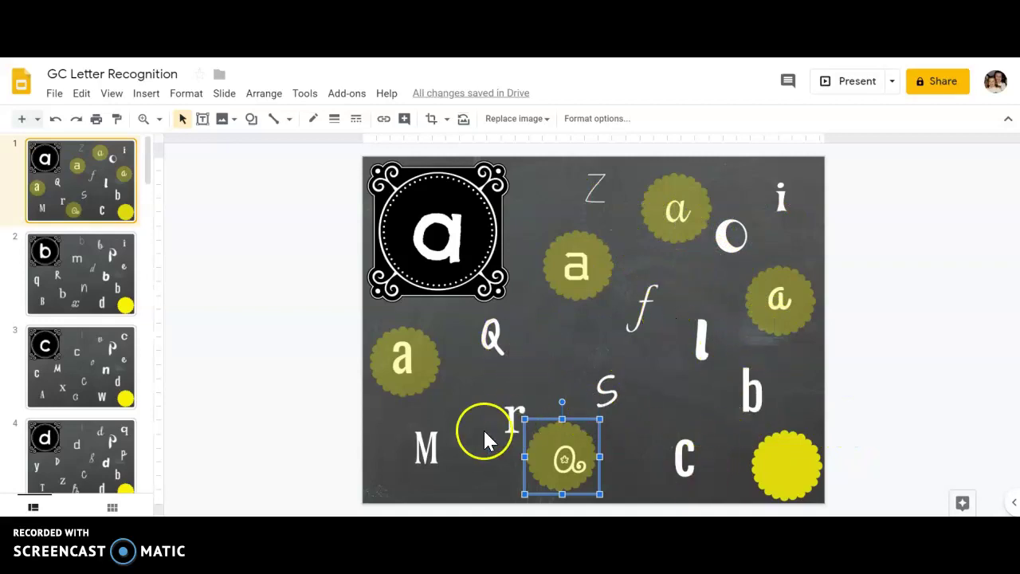
pyautogui.click(472, 483)
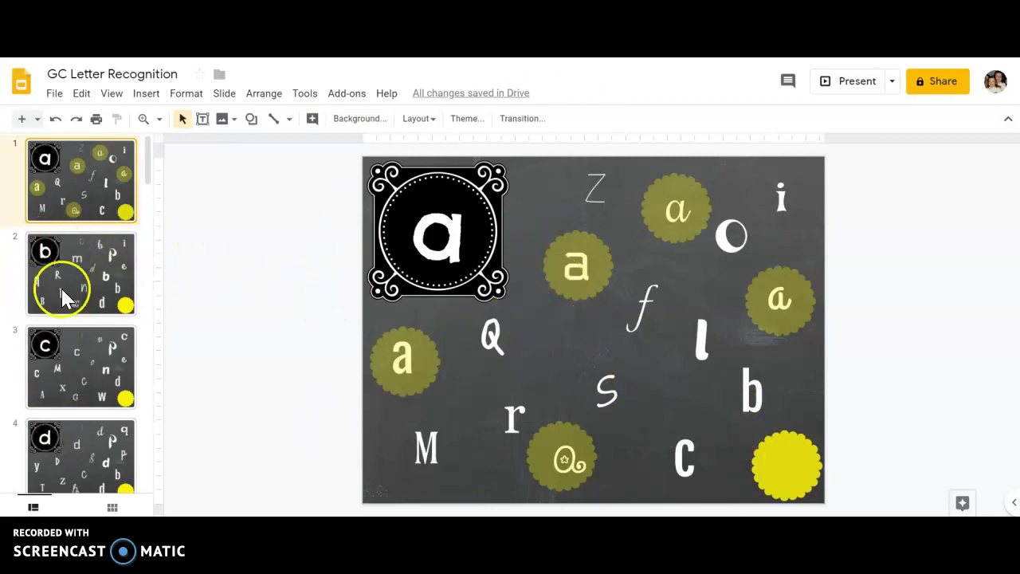
# Step: On slide 2, move yellow circles from the stack onto the thin b and the script b beside it
pyautogui.scroll(-3, 80, 351)
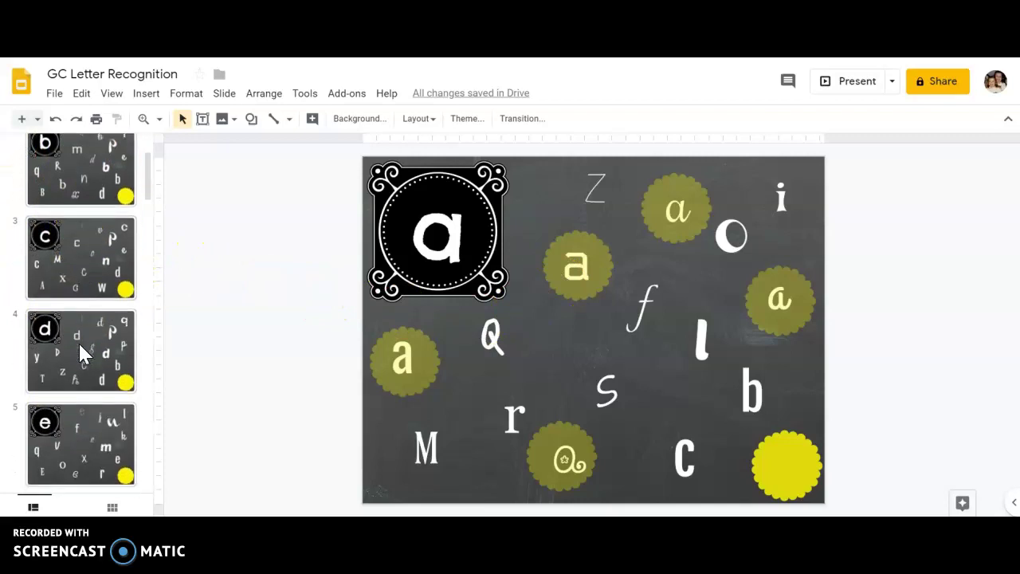
pyautogui.scroll(-15, 80, 347)
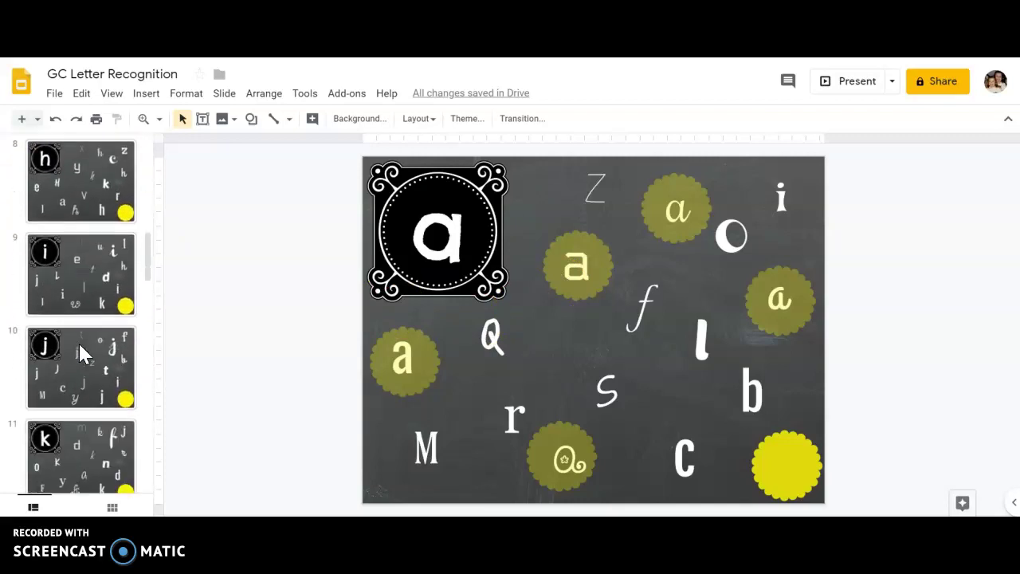
pyautogui.scroll(-2, 78, 341)
pyautogui.scroll(20, 79, 341)
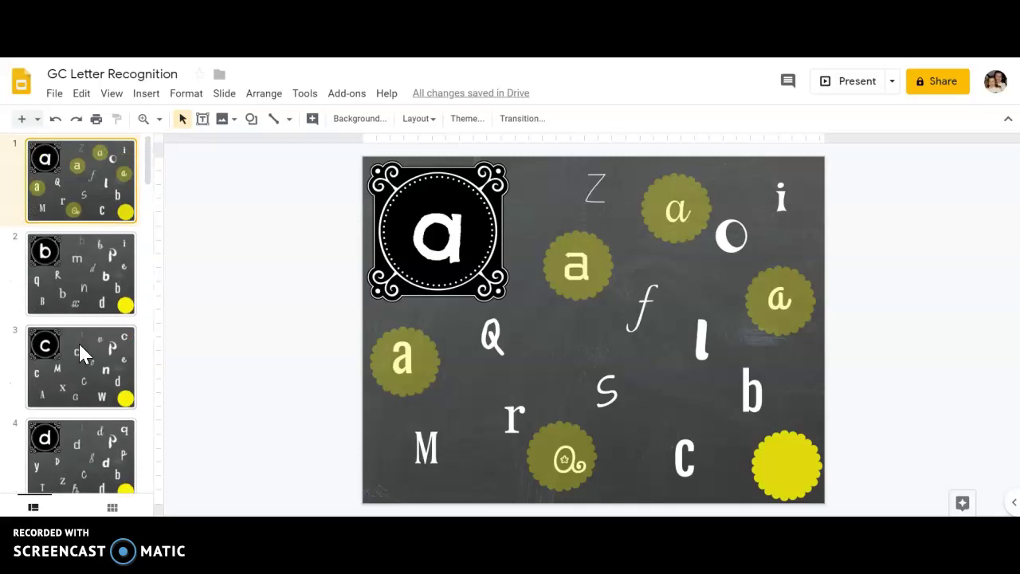
pyautogui.click(83, 250)
pyautogui.click(72, 272)
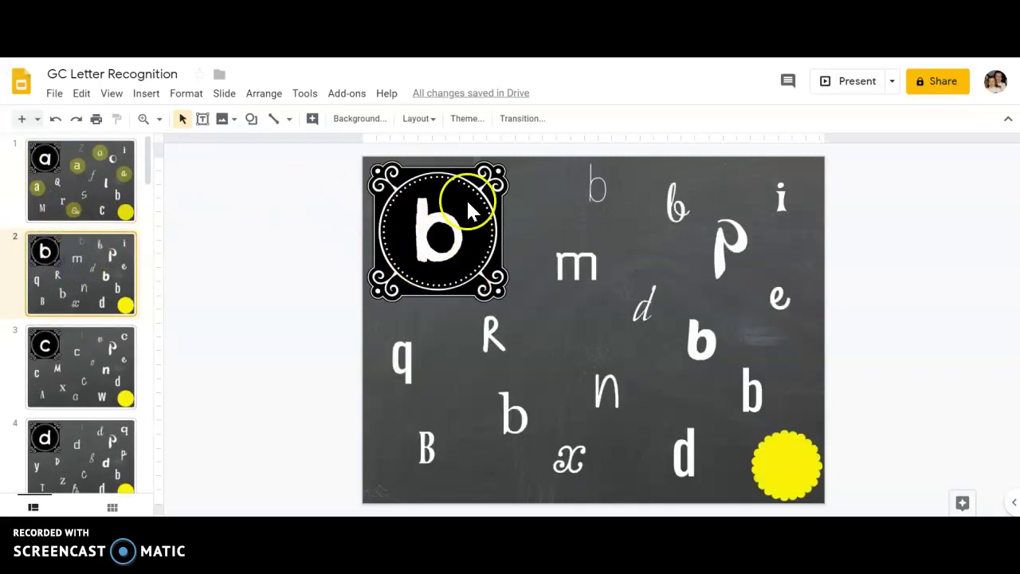
pyautogui.click(440, 245)
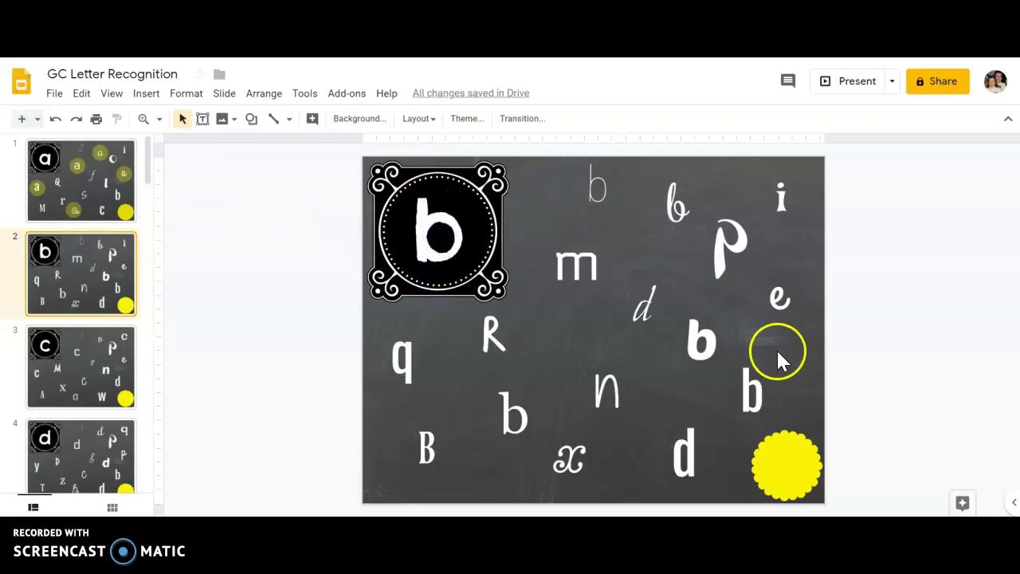
pyautogui.click(794, 470)
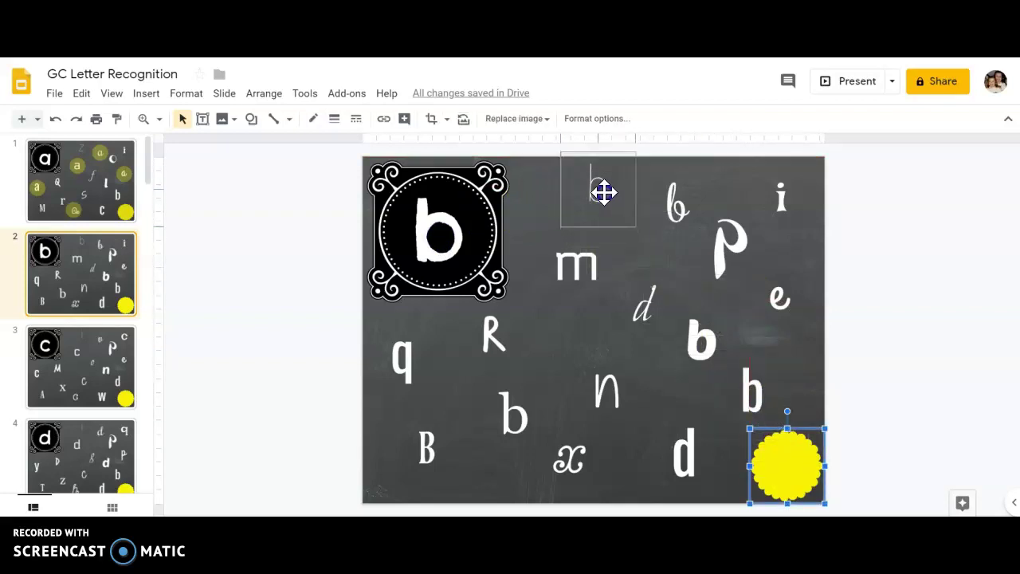
pyautogui.hotkey('ctrl', 'v')
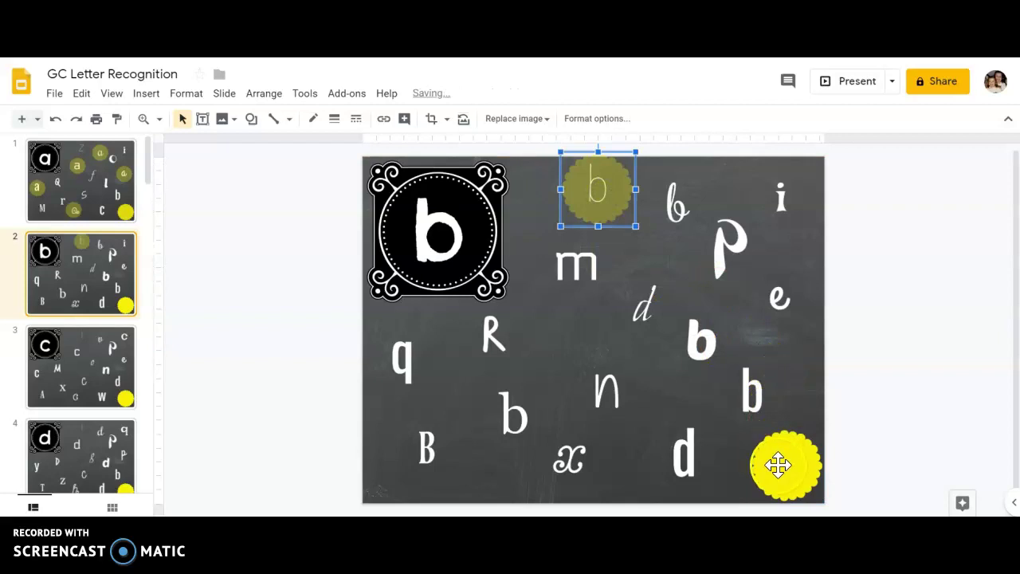
pyautogui.click(778, 465)
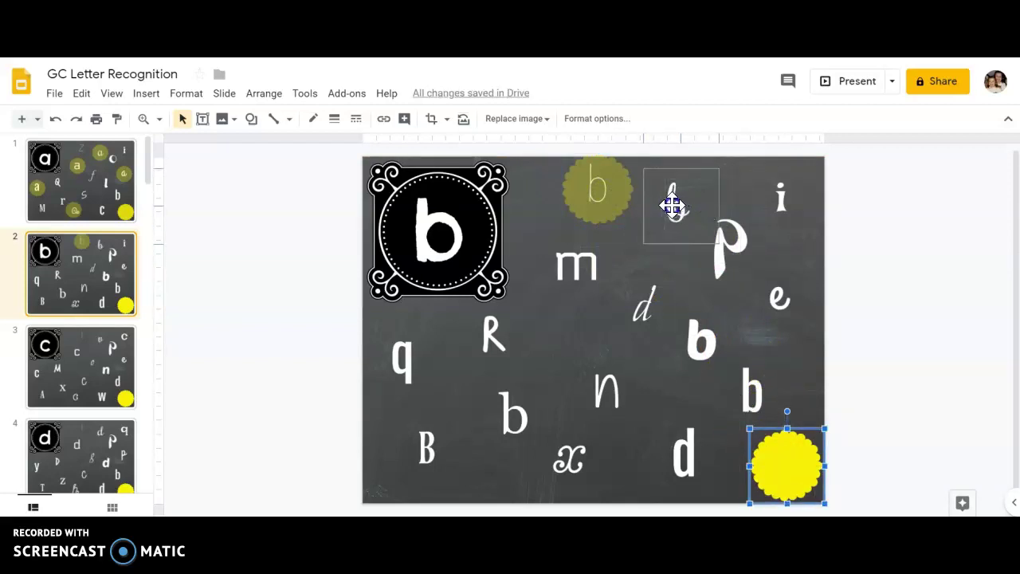
pyautogui.moveTo(672, 206); pyautogui.dragTo(670, 206)
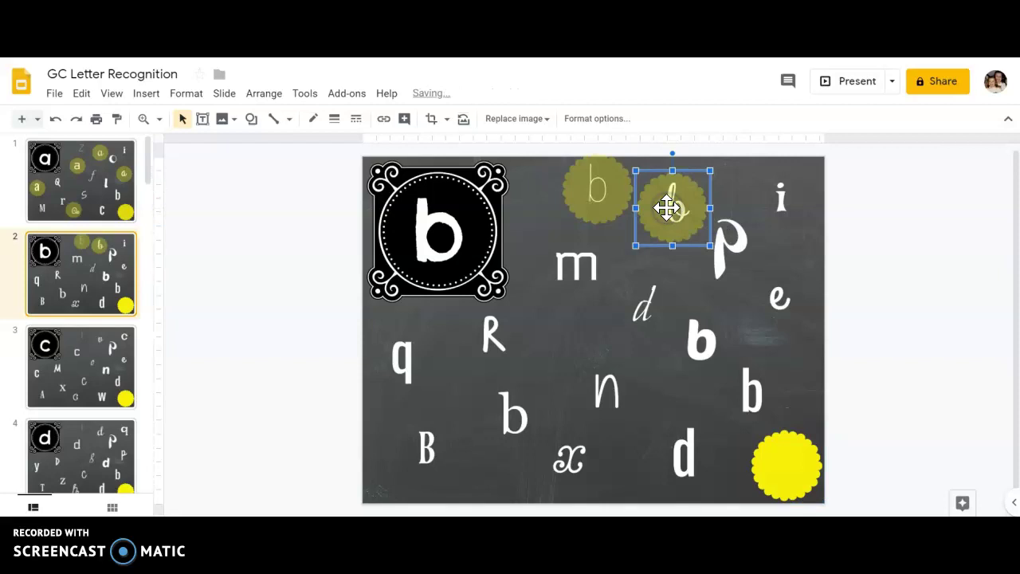
# Step: Cover the bold b, the two other plain lowercase b's and the capital B on slide 2 with yellow circles
pyautogui.click(790, 449)
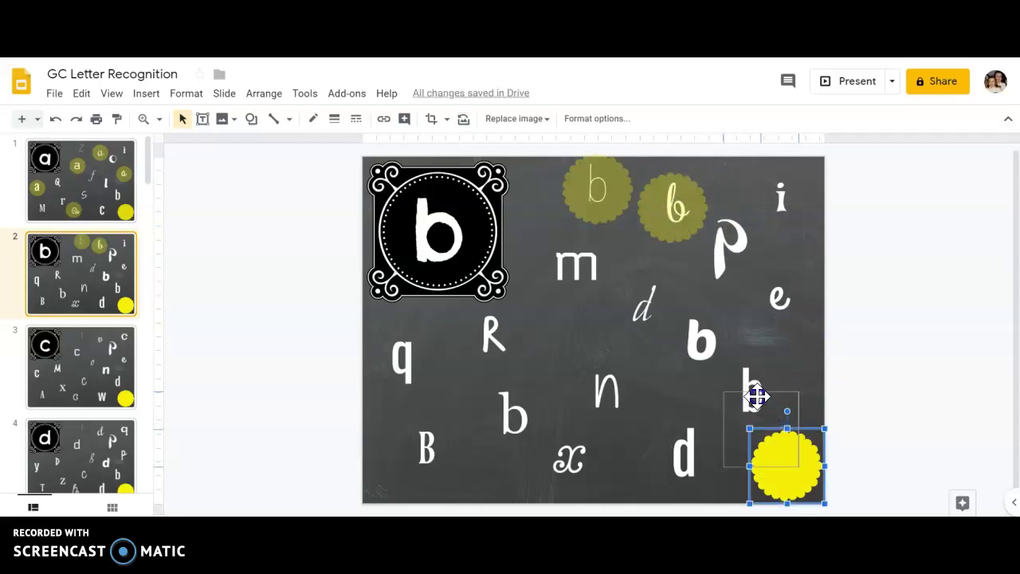
pyautogui.click(705, 326)
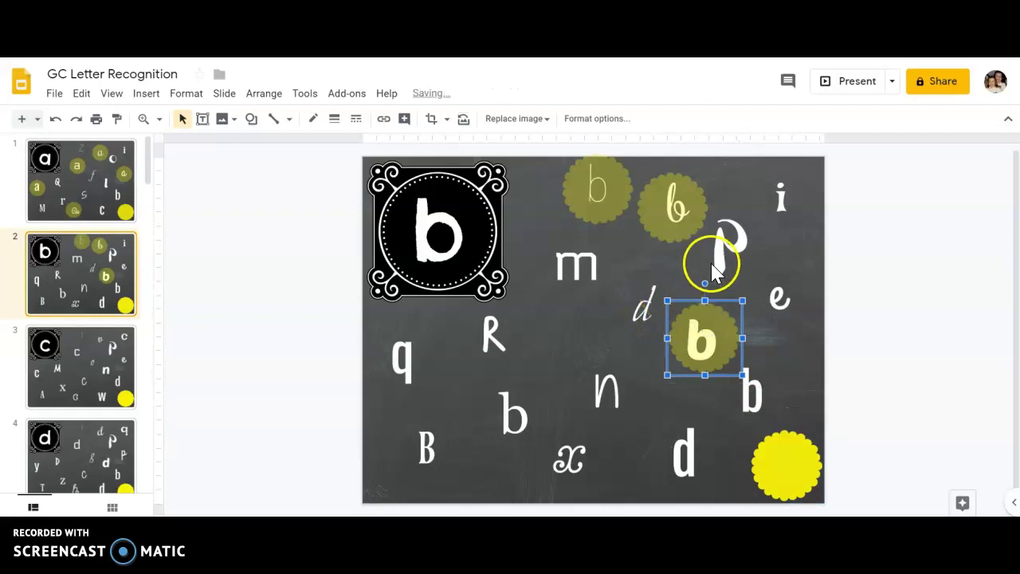
pyautogui.click(786, 464)
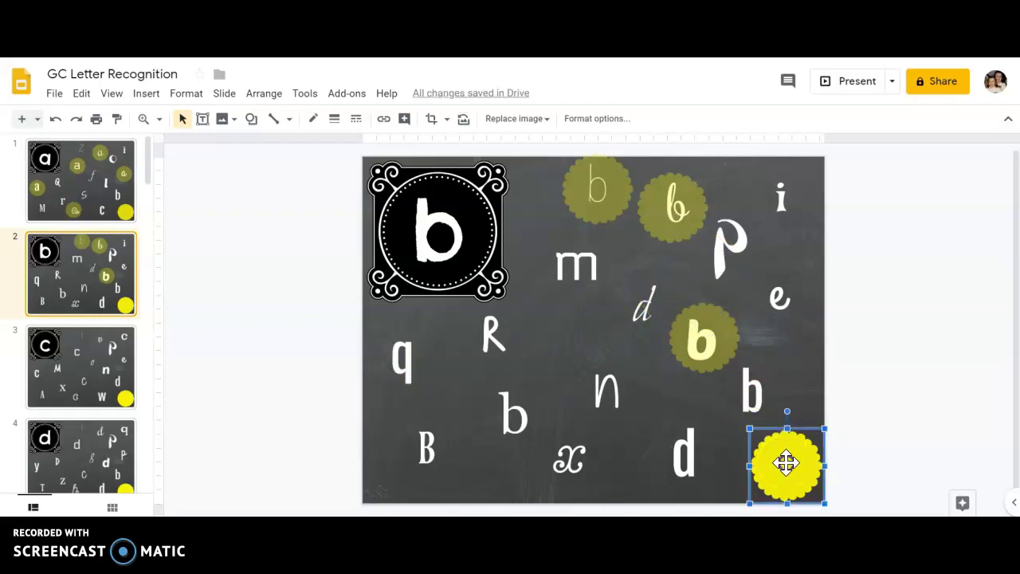
pyautogui.click(751, 382)
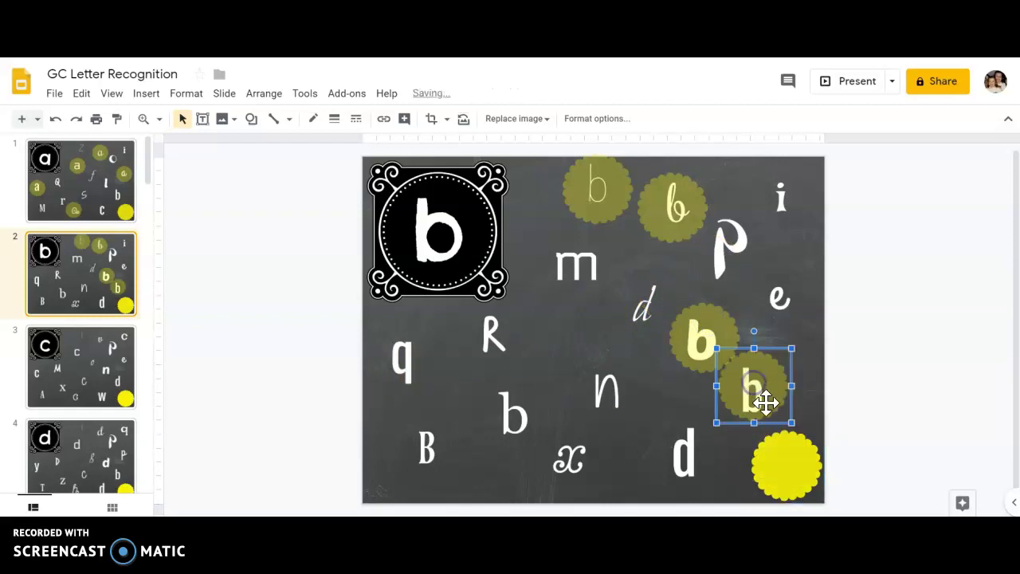
pyautogui.click(788, 475)
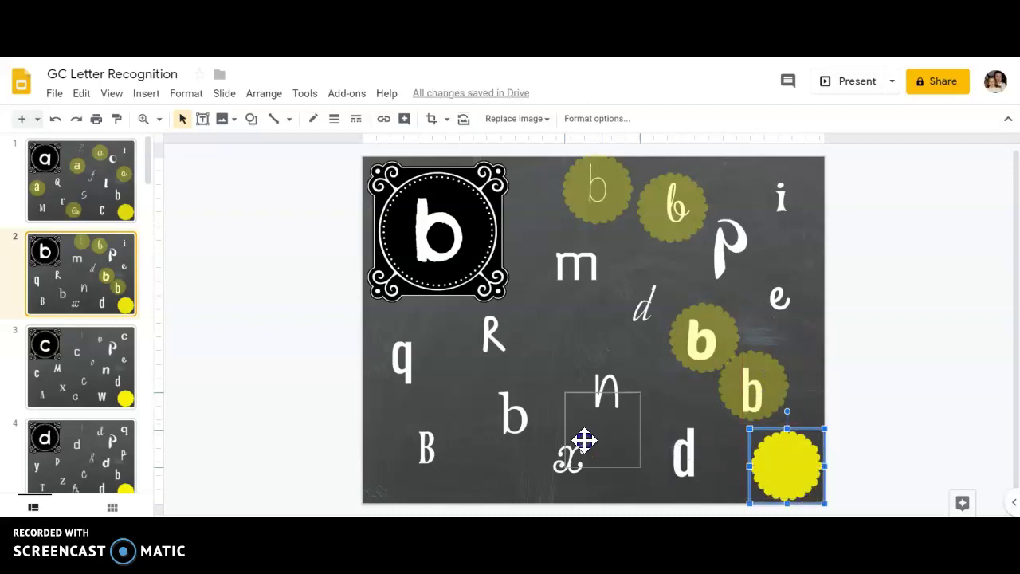
pyautogui.click(508, 419)
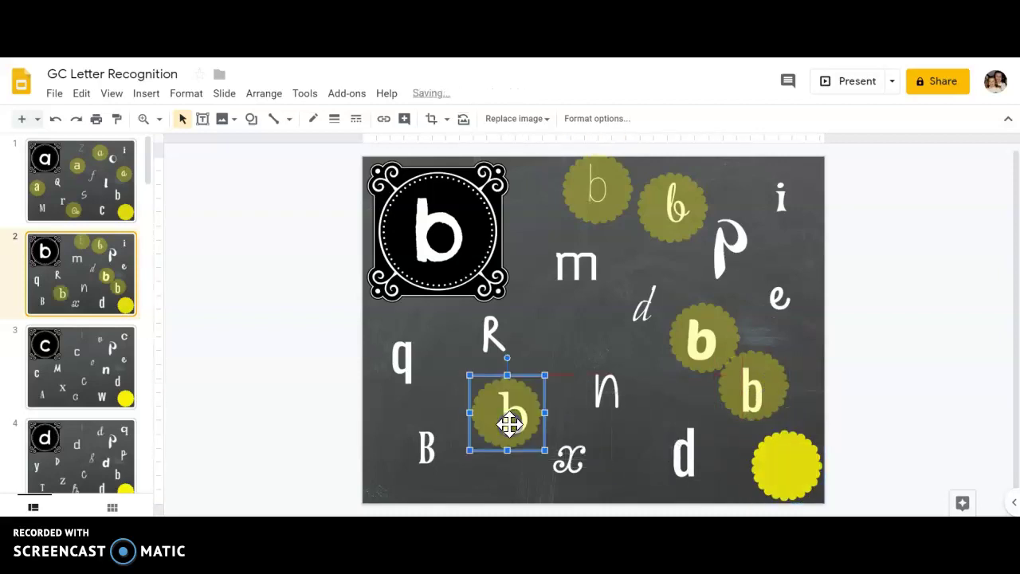
pyautogui.click(794, 449)
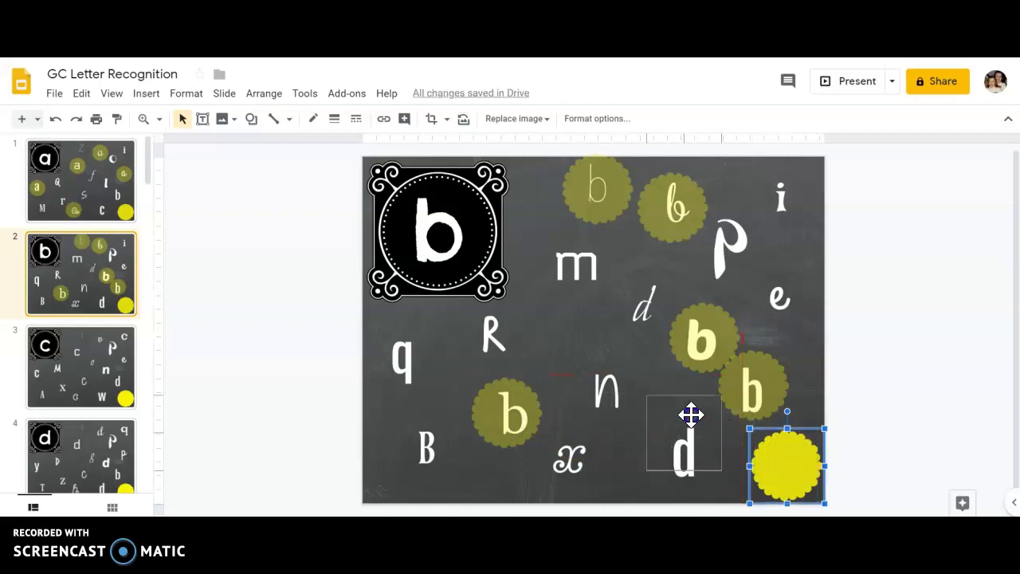
pyautogui.click(435, 428)
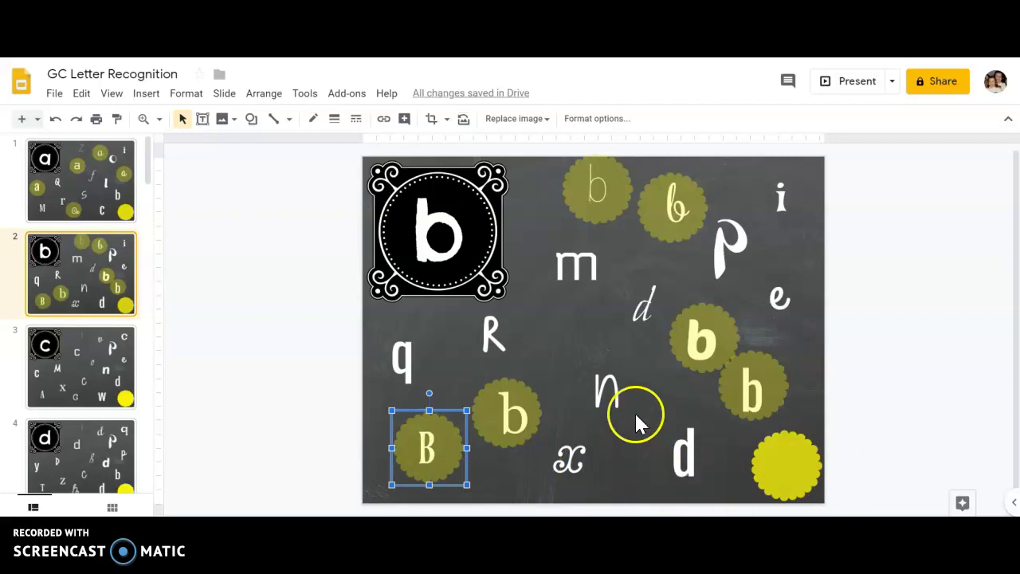
pyautogui.click(896, 271)
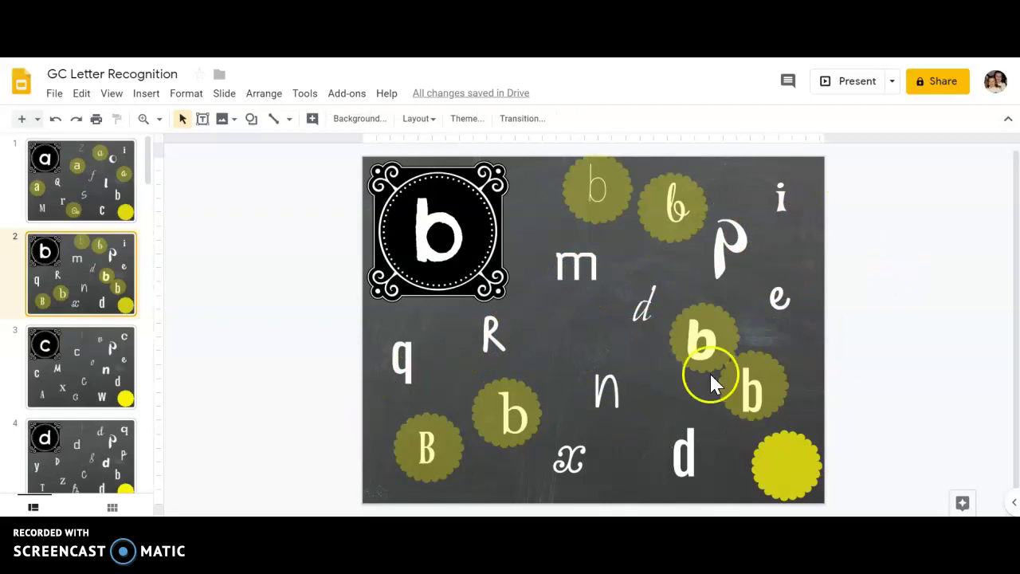
# Step: On slide 3, move a yellow circle onto the letter c nearest the framed c
pyautogui.click(71, 365)
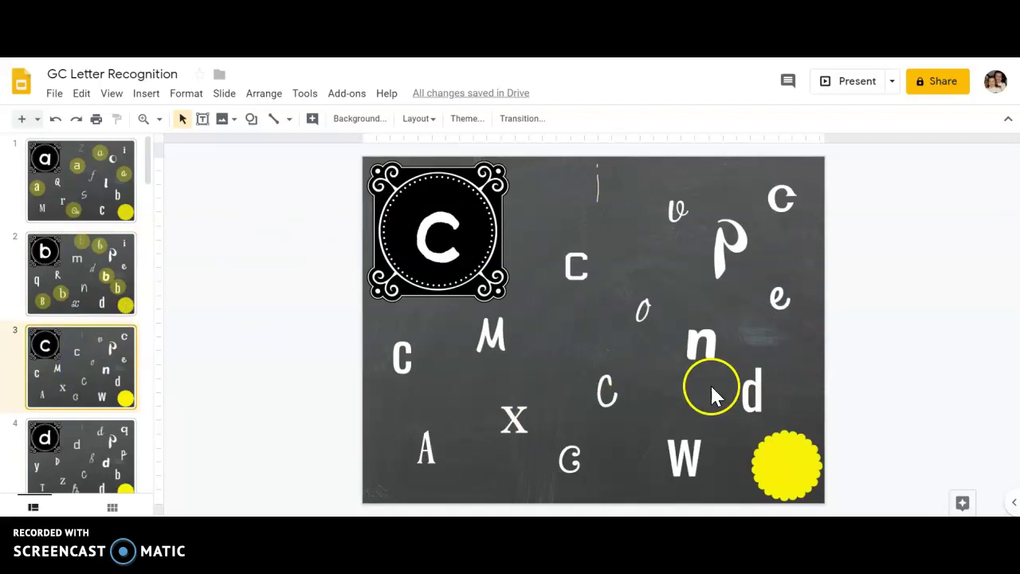
pyautogui.click(800, 468)
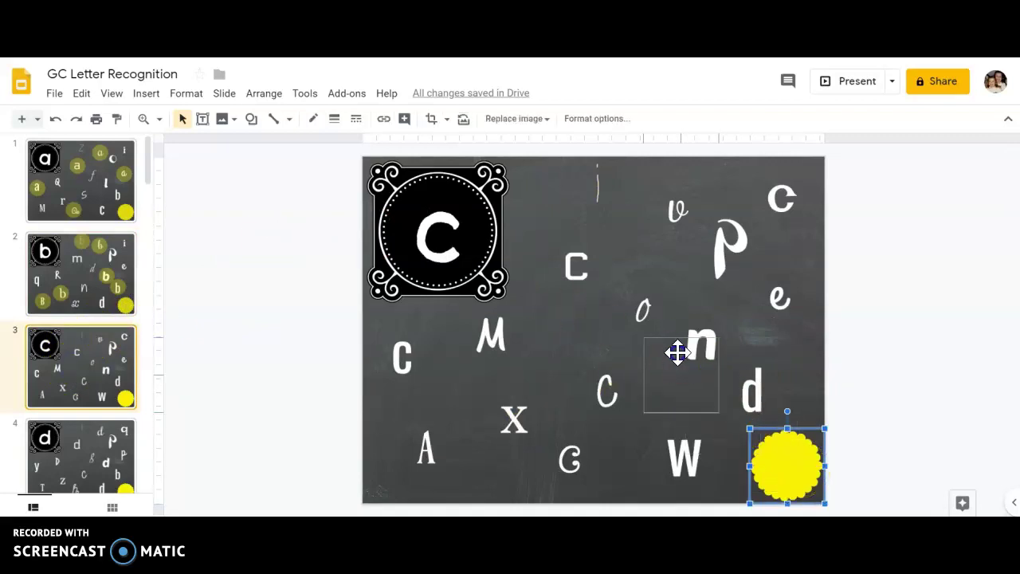
pyautogui.moveTo(584, 270); pyautogui.dragTo(582, 269)
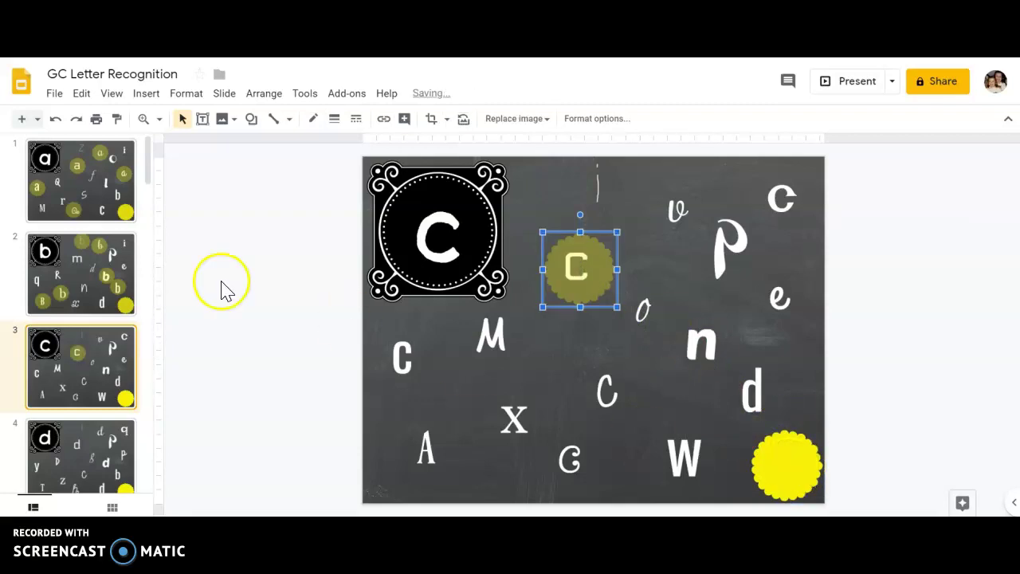
# Step: Look through the thumbnails of the remaining letter slides up to slide 26, the letter z
pyautogui.scroll(-5, 82, 367)
pyautogui.scroll(-20, 82, 367)
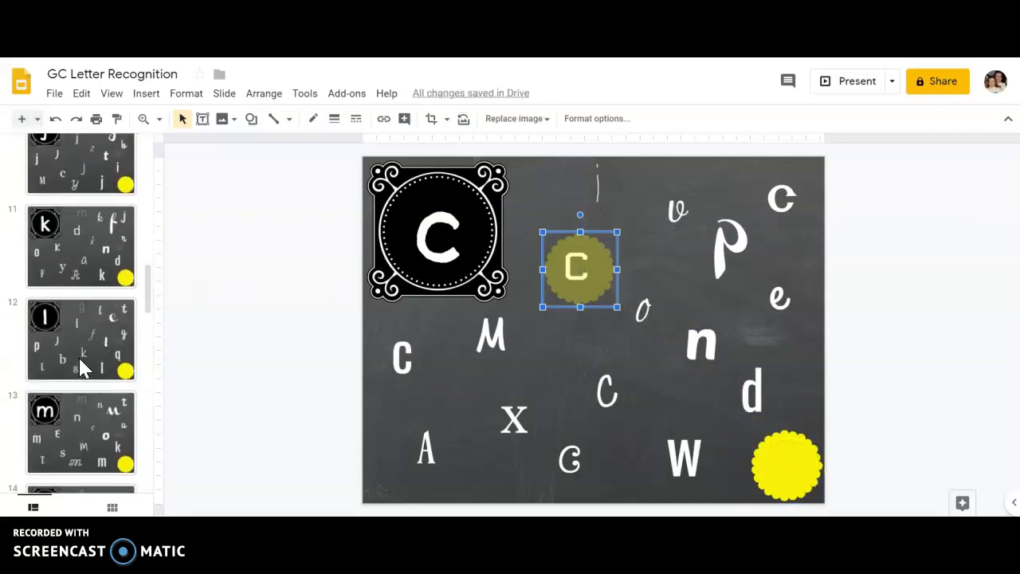
pyautogui.click(79, 473)
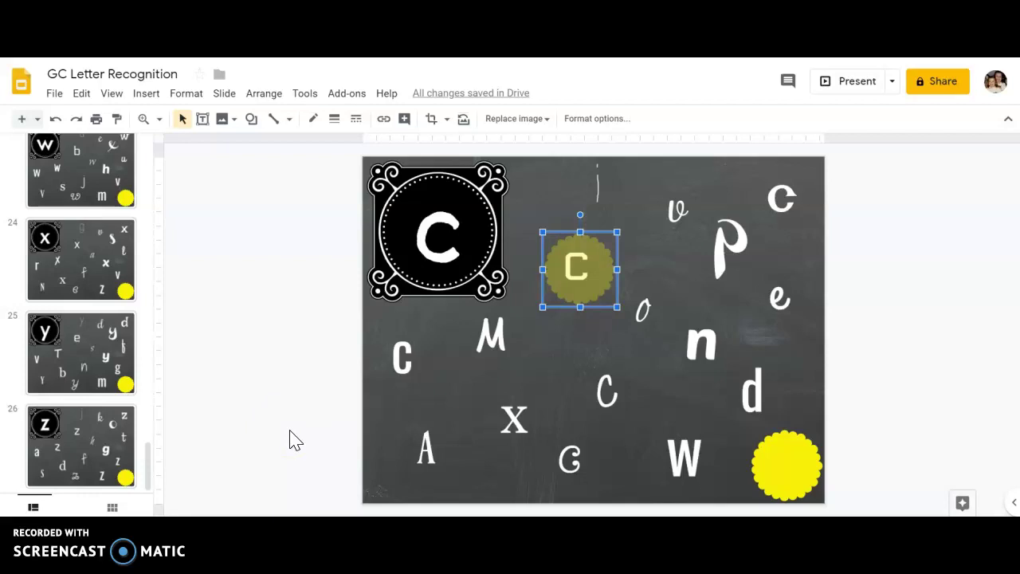
pyautogui.scroll(20, 98, 347)
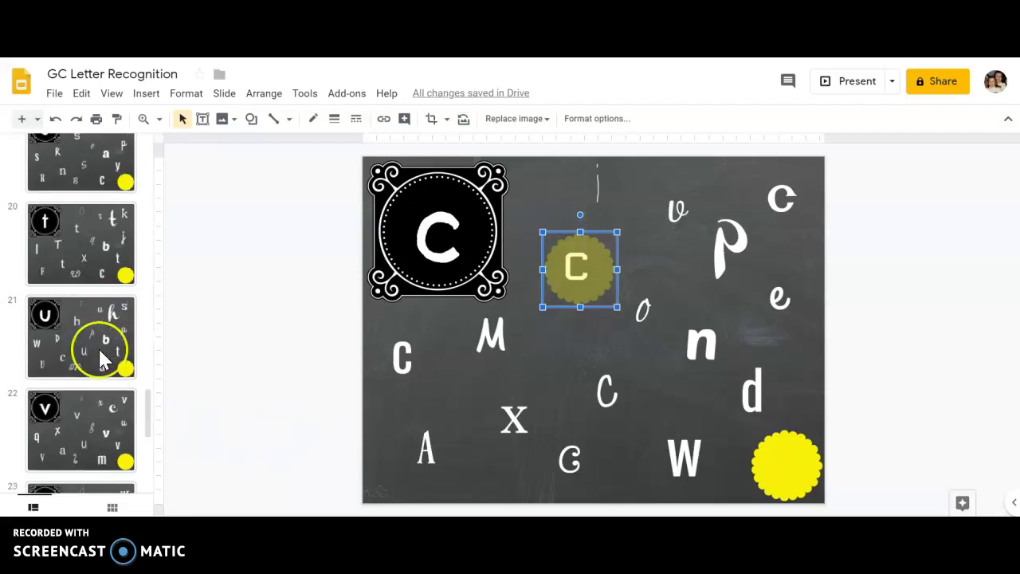